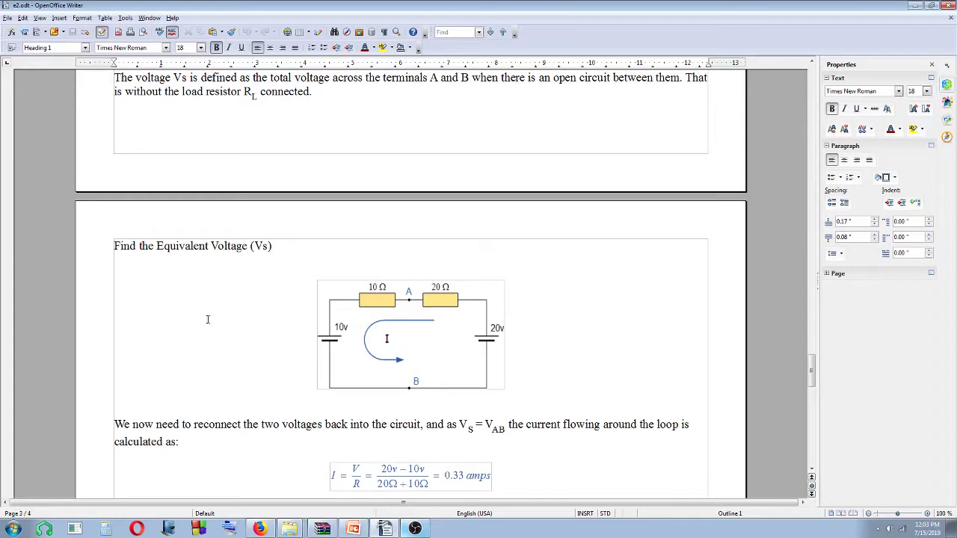
Dismiss the TeamViewer notification and launch LTspice IV from the scad3 desktop shortcut.
{"action": "scroll", "coordinate": [479, 367], "scroll_direction": "up", "scroll_amount": 2}
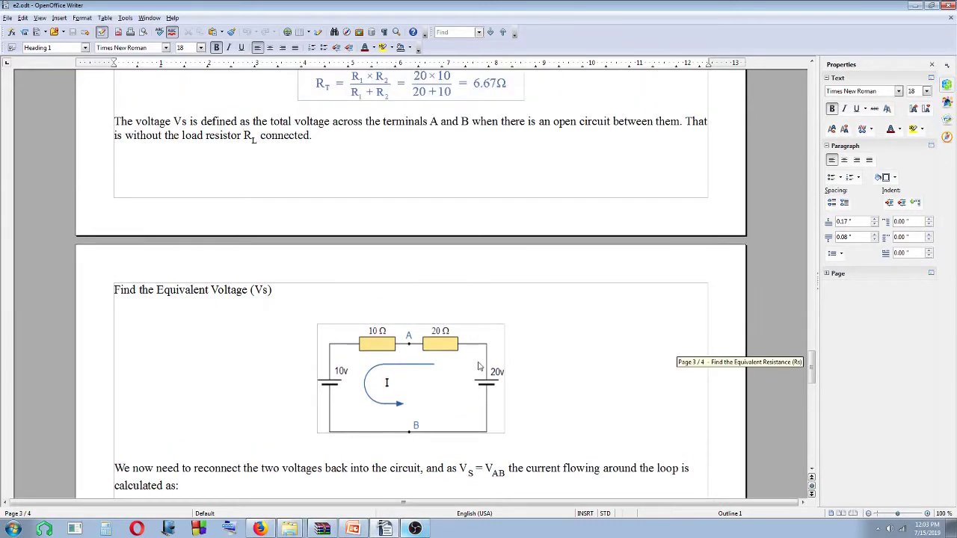
{"action": "scroll", "coordinate": [479, 366], "scroll_direction": "down", "scroll_amount": 3}
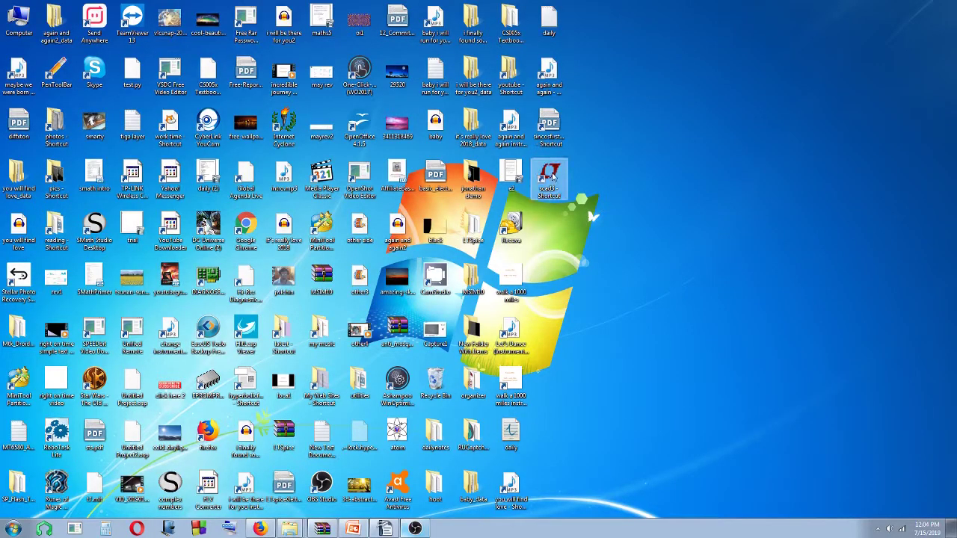
{"action": "left_click", "coordinate": [551, 186]}
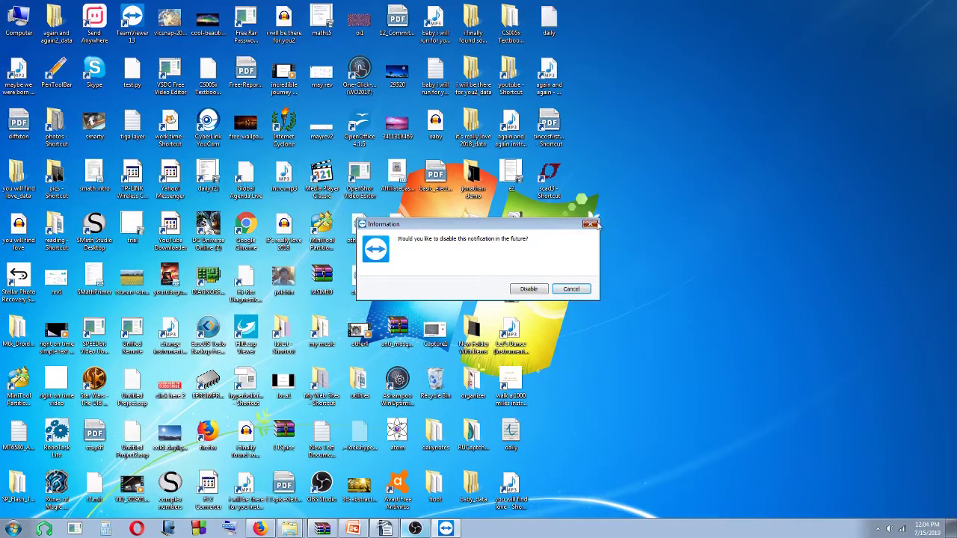
{"action": "left_click", "coordinate": [591, 224]}
{"action": "double_click", "coordinate": [558, 183]}
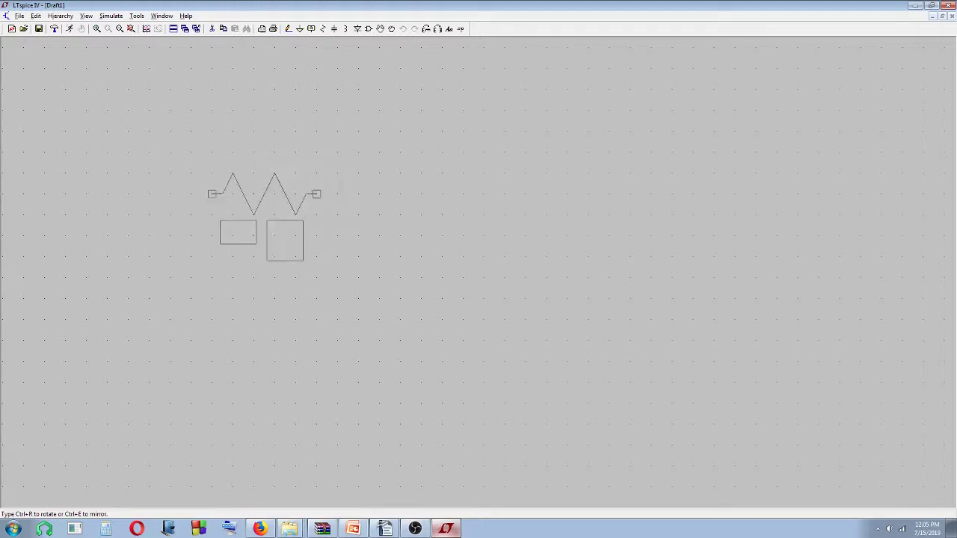
Rotate and mirror the resistor so it lies horizontally, then place it as R1.
{"action": "key", "text": "ctrl+r"}
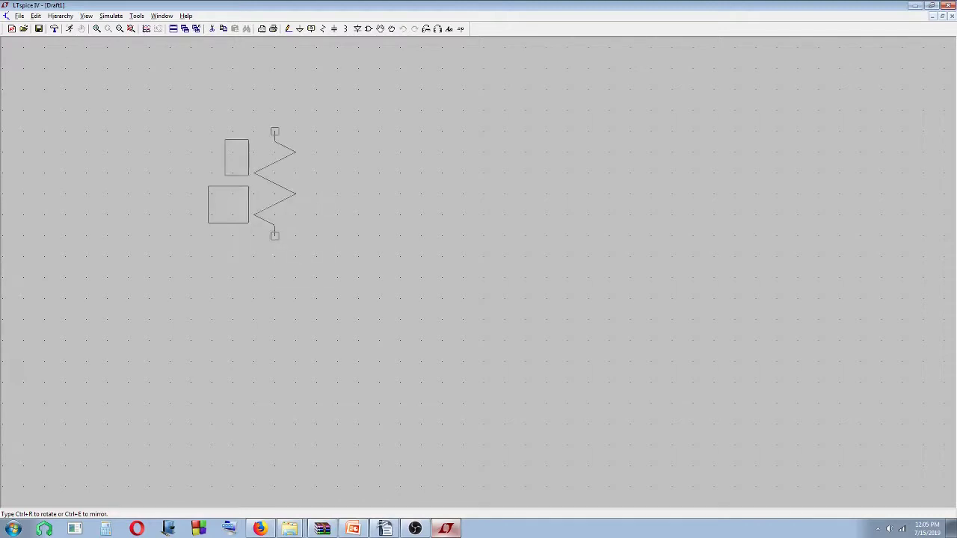
{"action": "key", "text": "ctrl+r"}
{"action": "key", "text": "ctrl+r"}
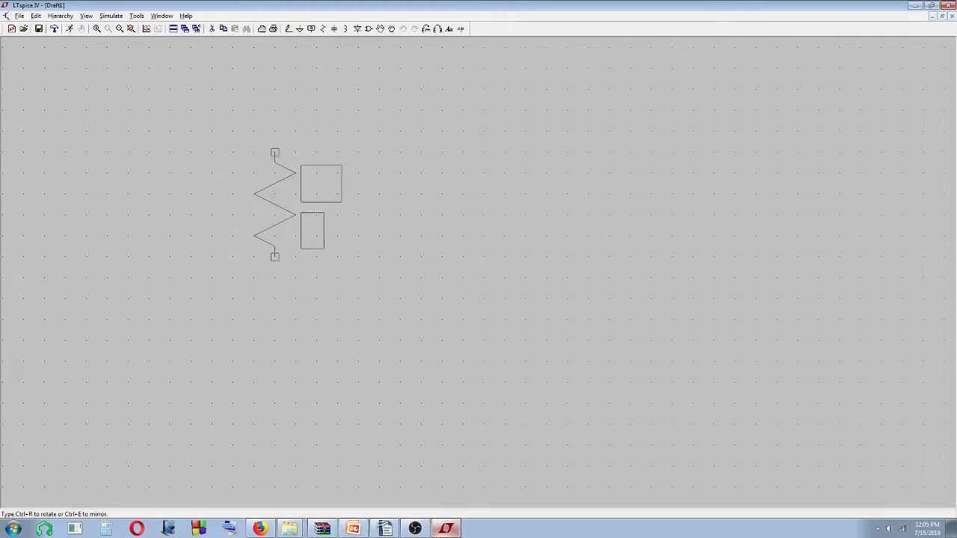
{"action": "key", "text": "ctrl+r"}
{"action": "key", "text": "ctrl+r"}
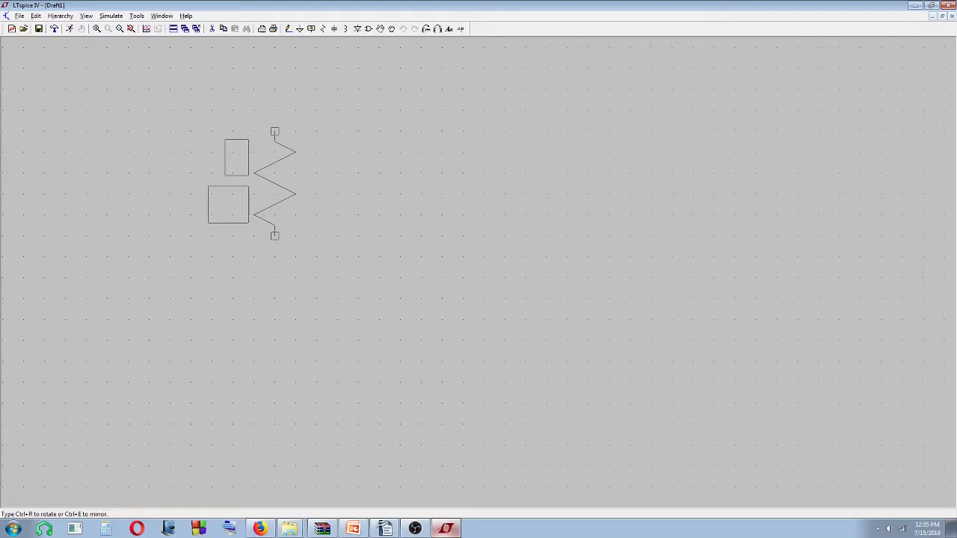
{"action": "key", "text": "ctrl+e"}
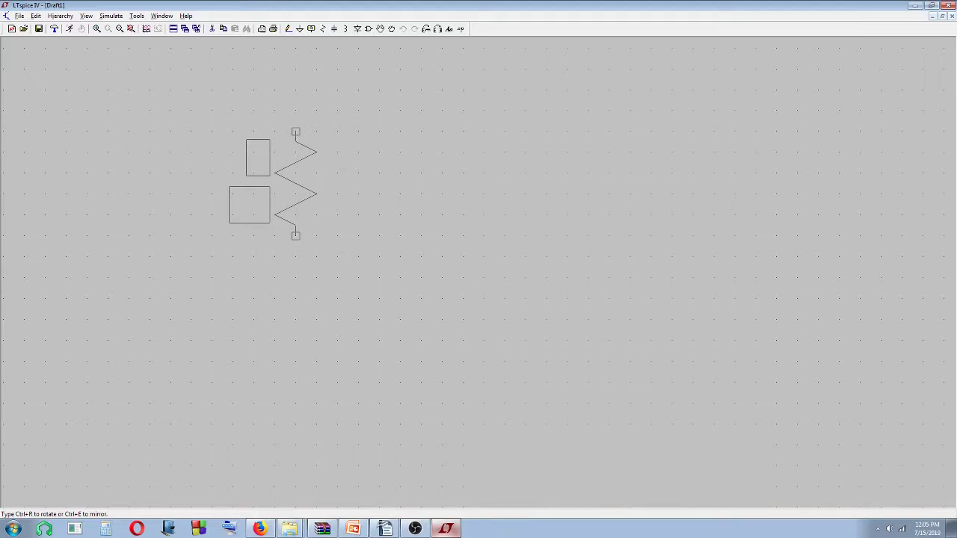
{"action": "key", "text": "ctrl+r"}
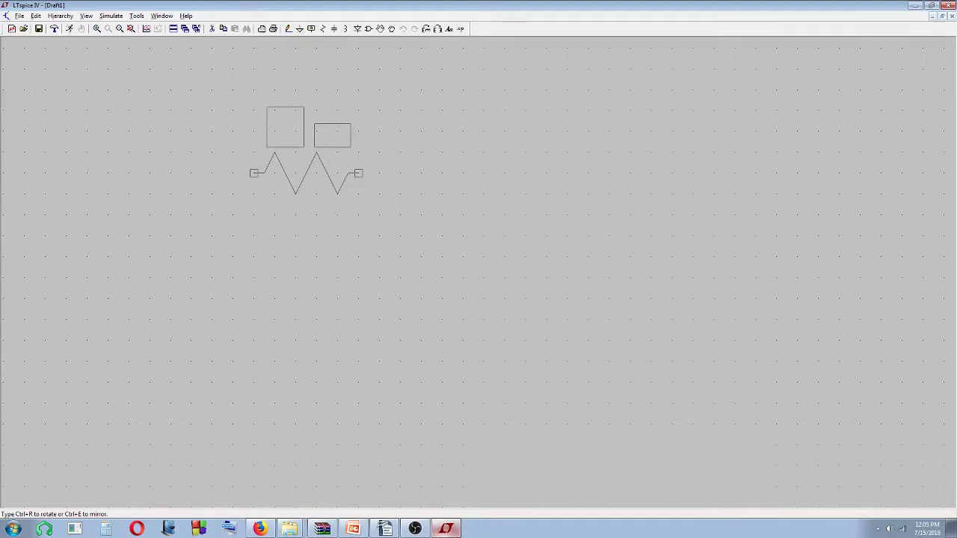
{"action": "left_click", "coordinate": [307, 195]}
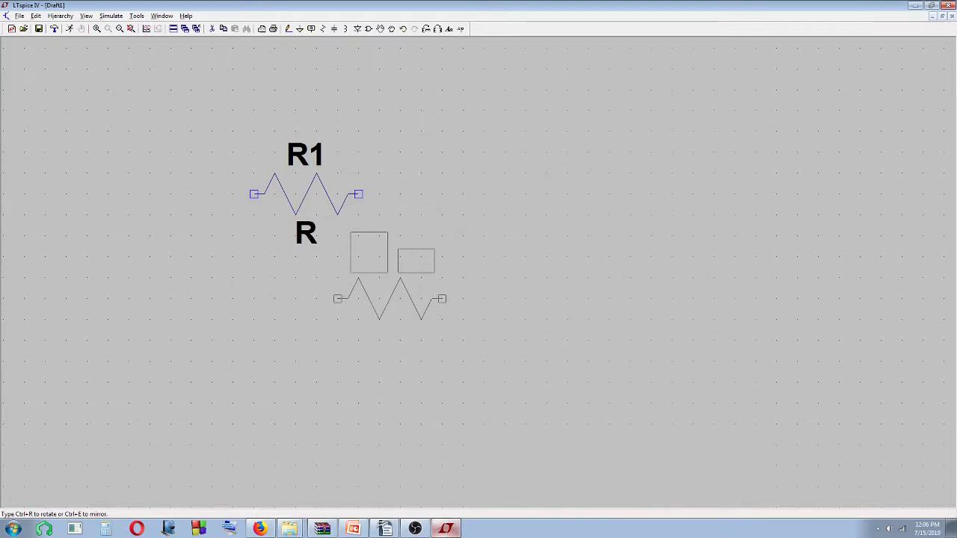
Place resistor R2 to the right of R1, checking the Writer circuit reference.
{"action": "left_click", "coordinate": [384, 529]}
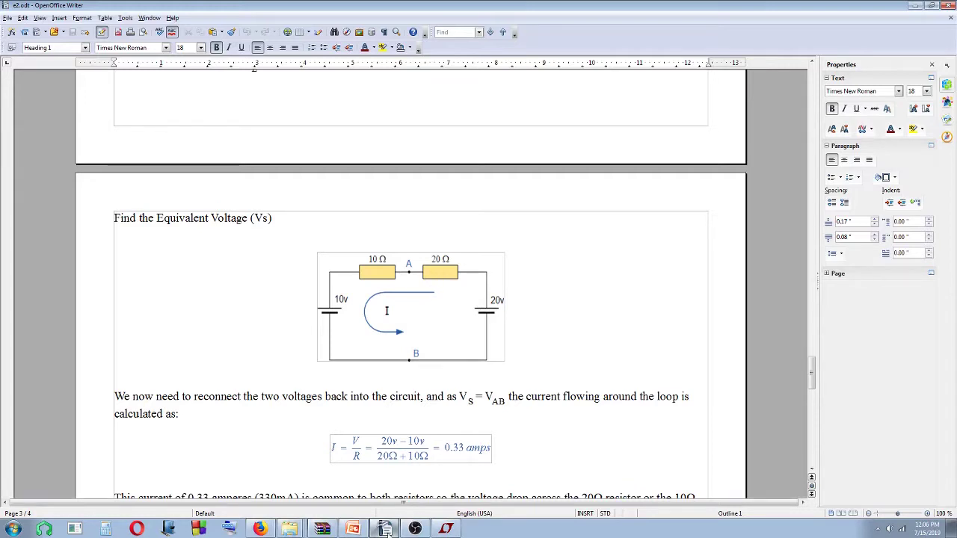
{"action": "left_click", "coordinate": [447, 529]}
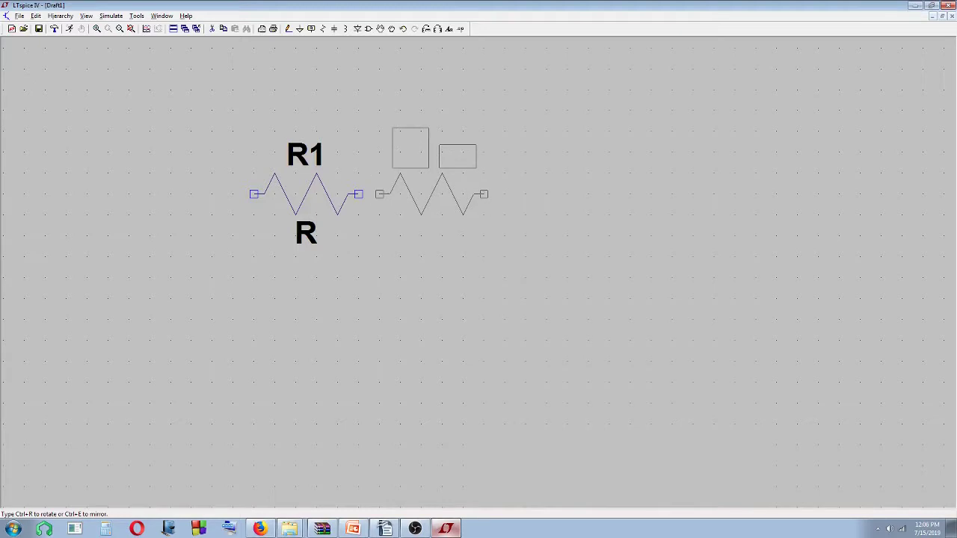
{"action": "left_click", "coordinate": [465, 175]}
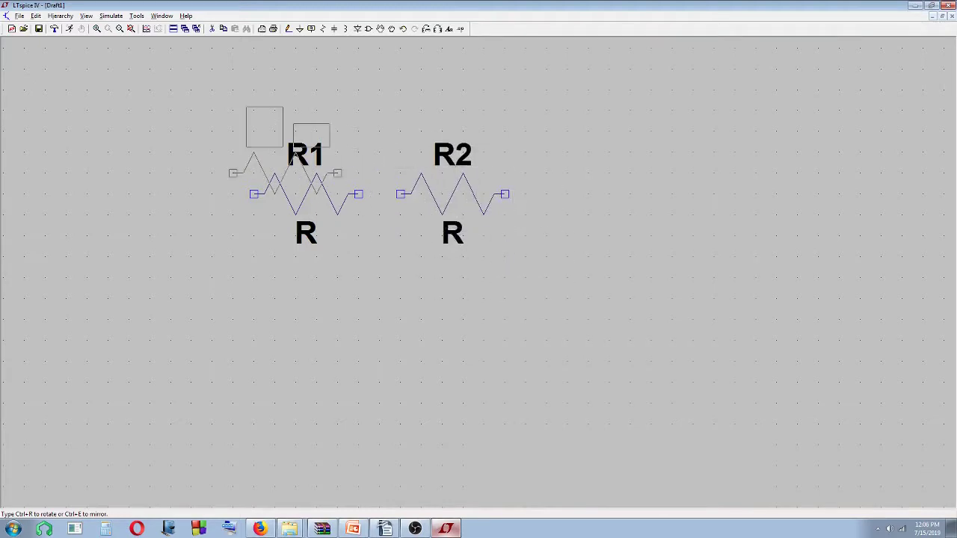
{"action": "scroll", "coordinate": [359, 441], "scroll_direction": "up", "scroll_amount": 2}
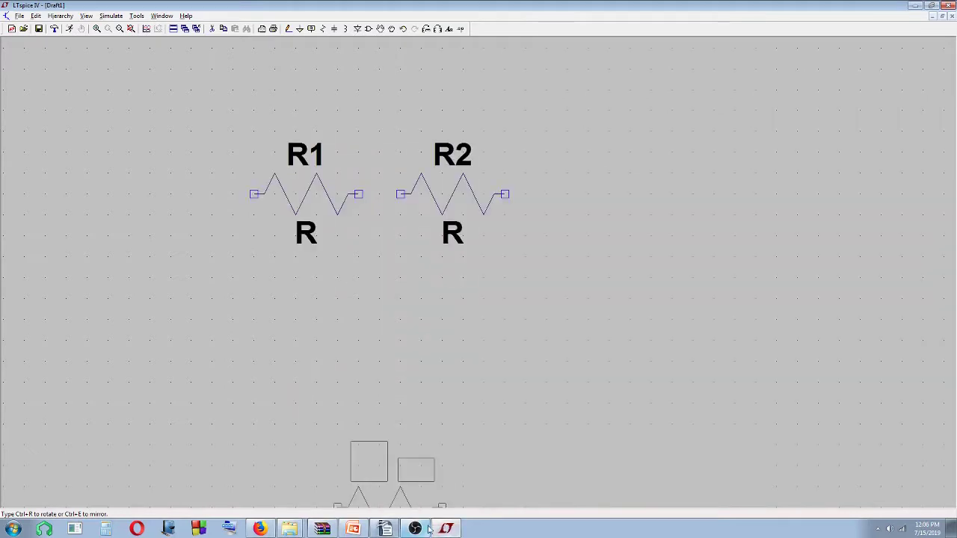
{"action": "left_click", "coordinate": [386, 530]}
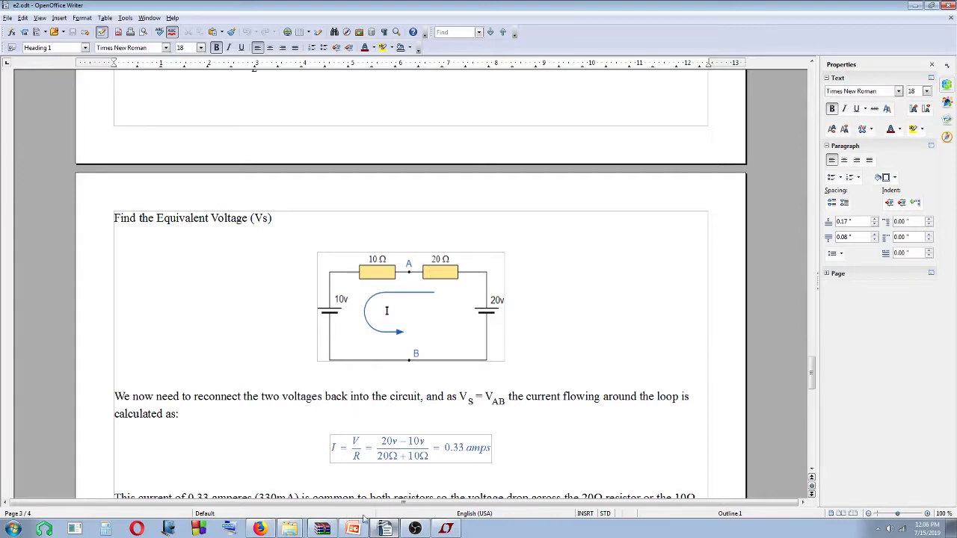
{"action": "left_click", "coordinate": [445, 529]}
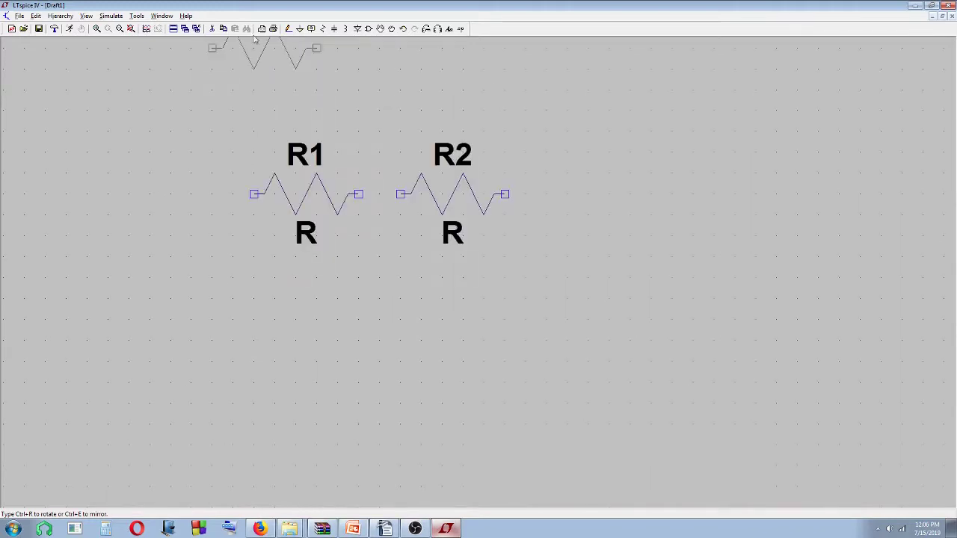
Draw a wire from R1's right terminal to R2's left terminal.
{"action": "key", "text": "Escape"}
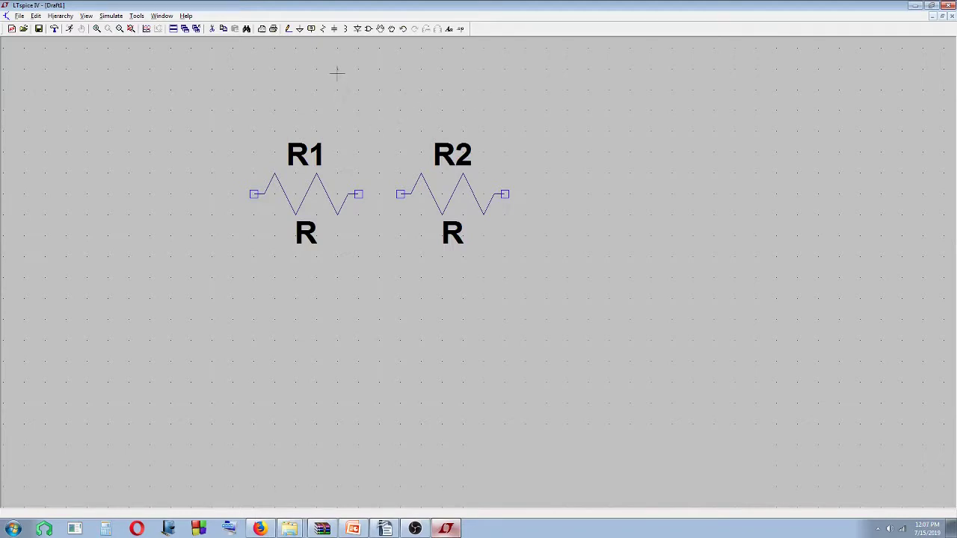
{"action": "left_click", "coordinate": [289, 32]}
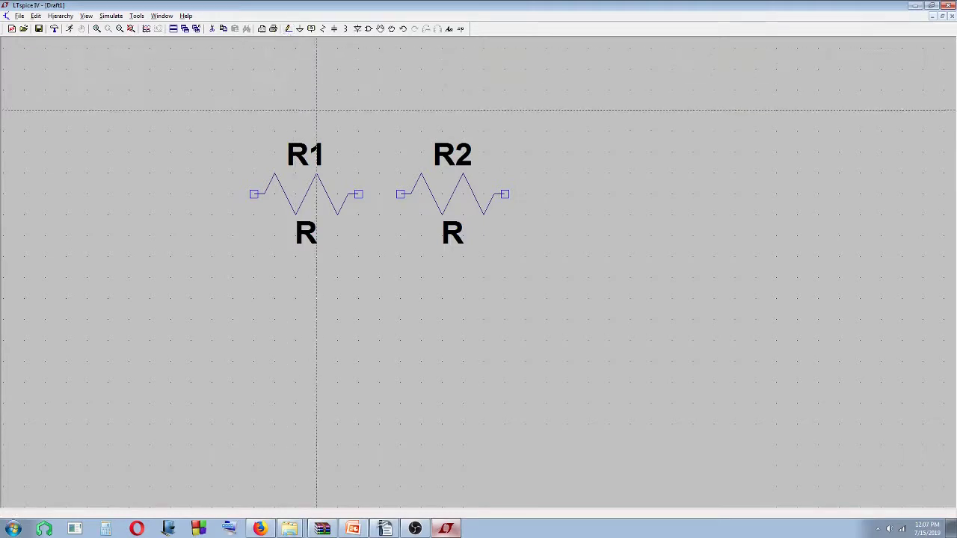
{"action": "left_click", "coordinate": [358, 194]}
{"action": "left_click", "coordinate": [400, 195]}
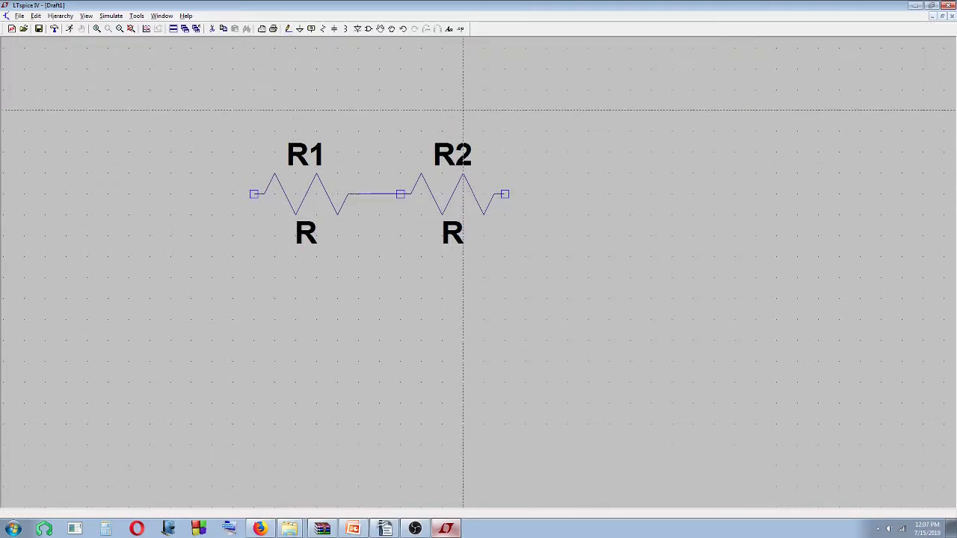
{"action": "key", "text": "Escape"}
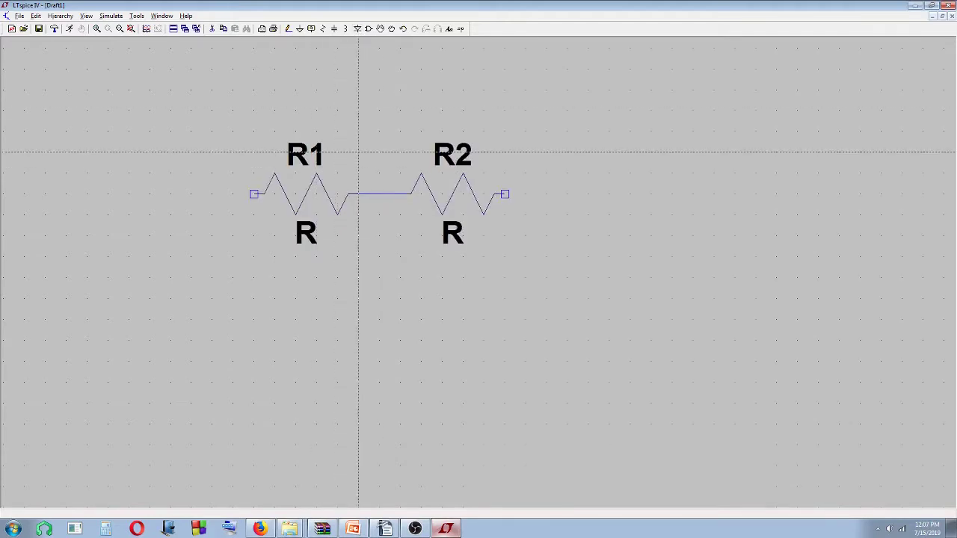
{"action": "key", "text": "Escape"}
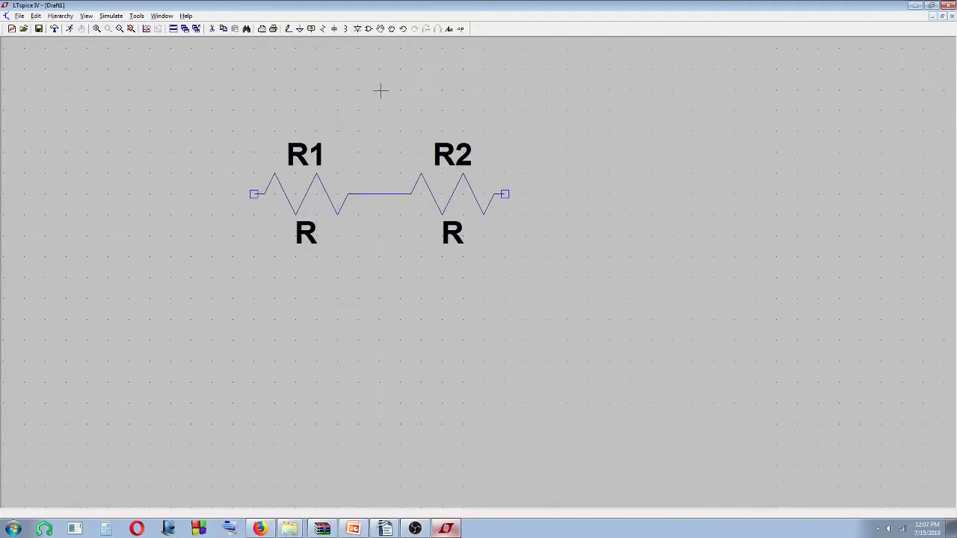
Set R1's resistance to 10 and R2's resistance to 20.
{"action": "right_click", "coordinate": [311, 190]}
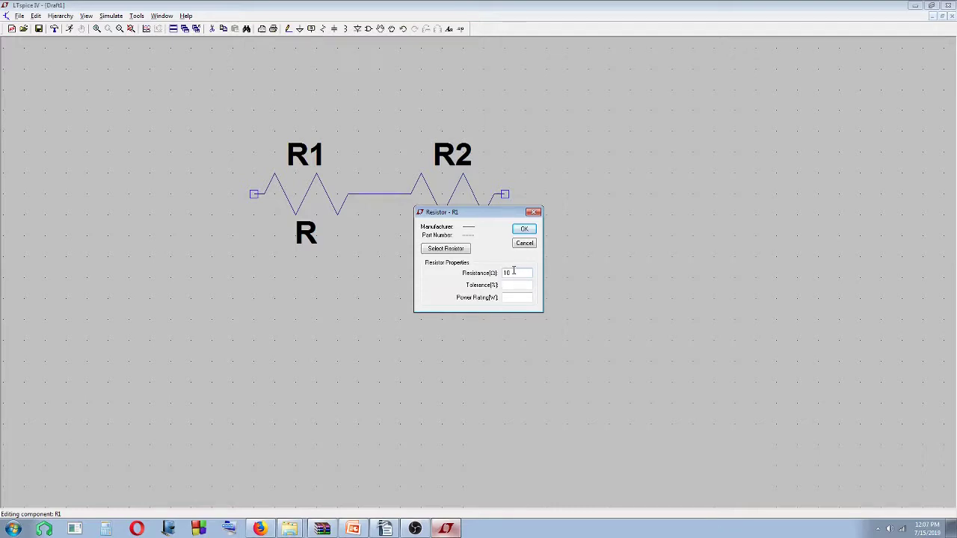
{"action": "key", "text": "Return"}
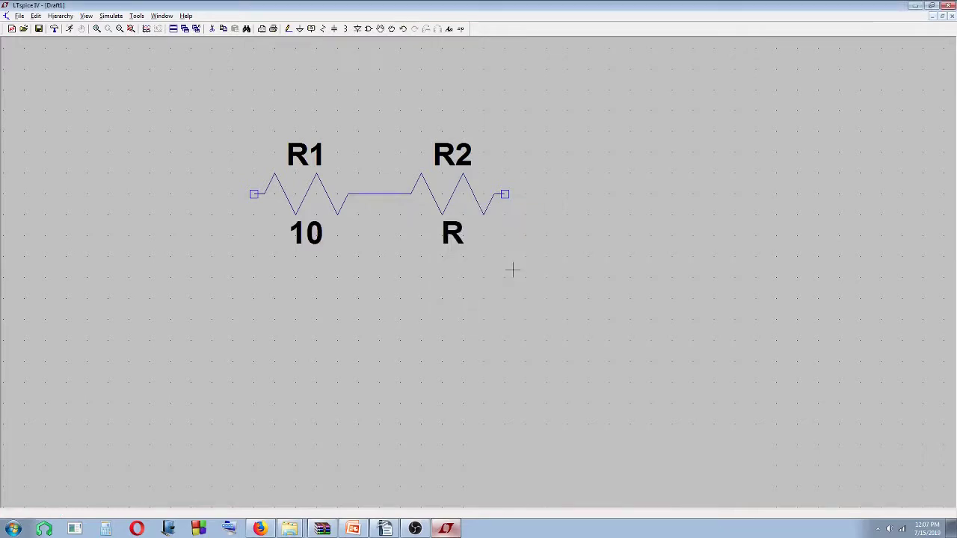
{"action": "right_click", "coordinate": [467, 189]}
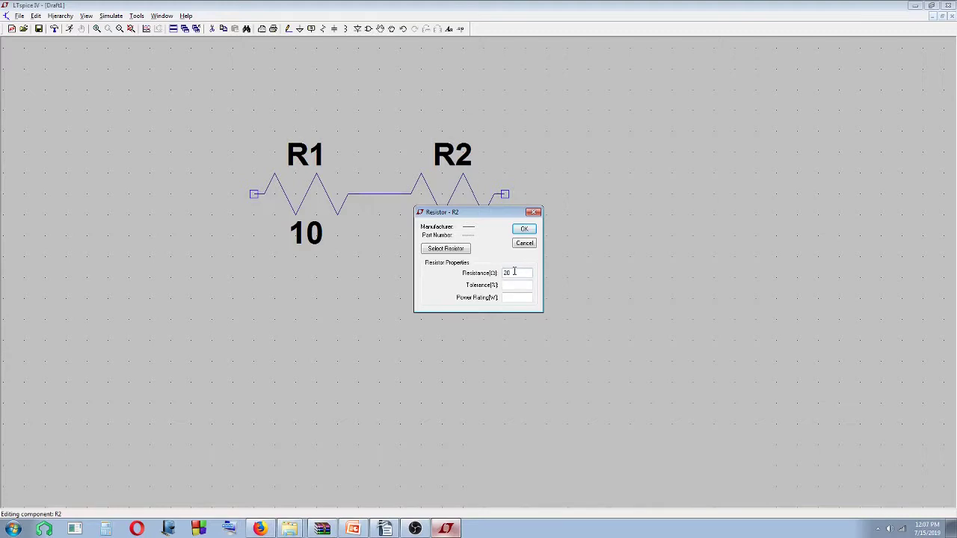
{"action": "key", "text": "Return"}
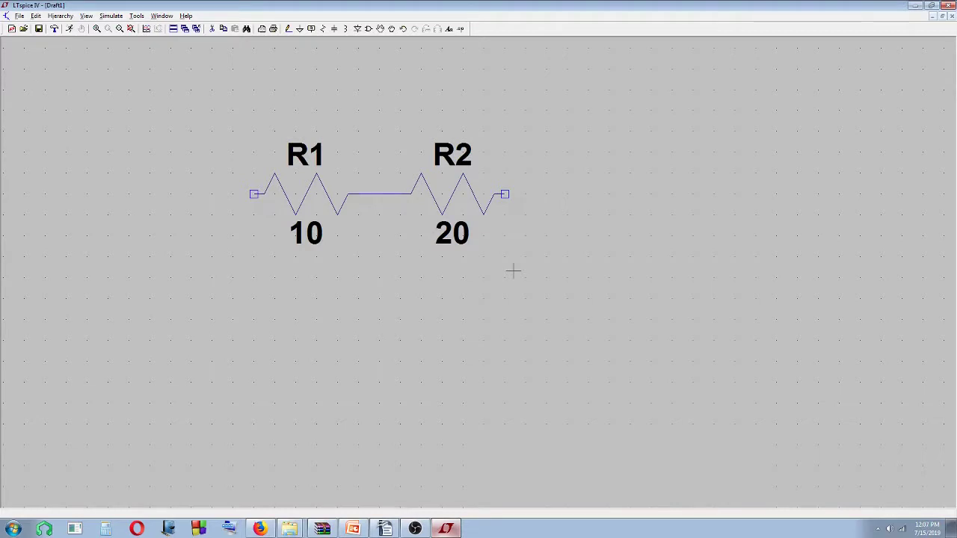
{"action": "left_click", "coordinate": [384, 529]}
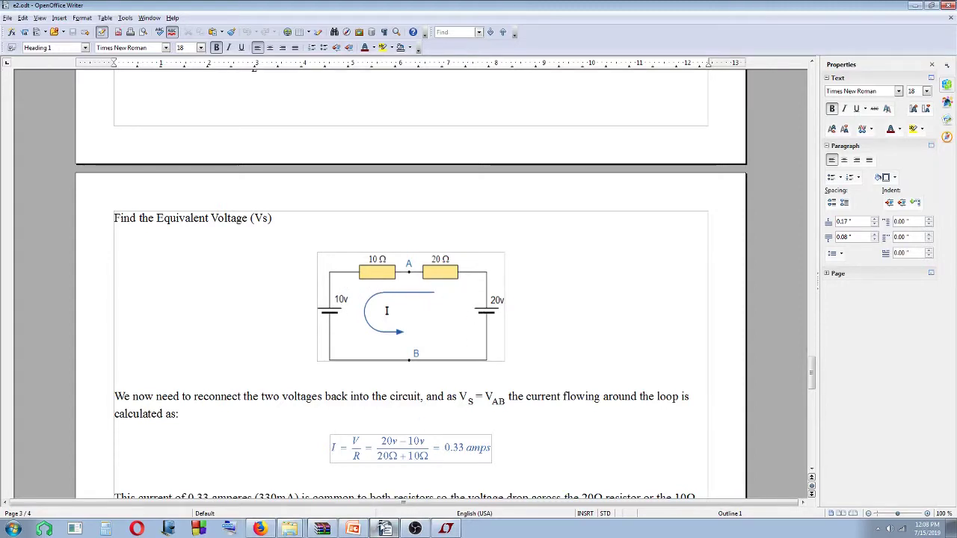
Return to the LTspice schematic after checking the Writer loop diagram.
{"action": "left_click", "coordinate": [445, 529]}
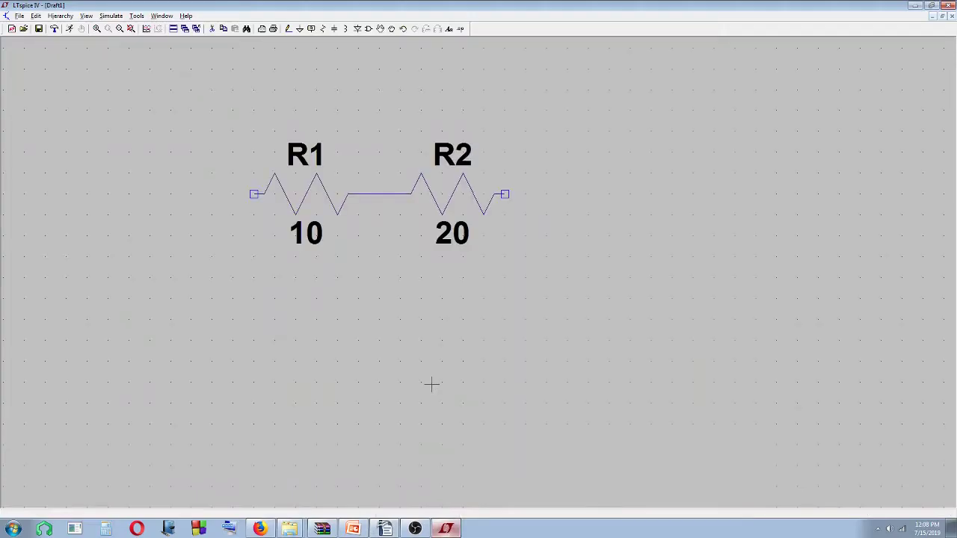
Place voltage source V1 left and V2 right of the resistor pair.
{"action": "left_click", "coordinate": [368, 29]}
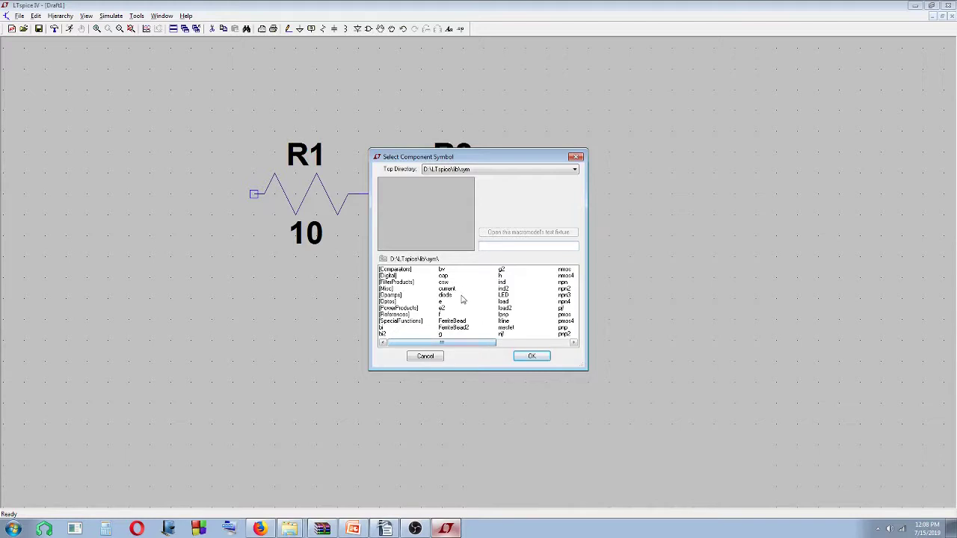
{"action": "left_click_drag", "start_coordinate": [492, 347], "coordinate": [568, 345]}
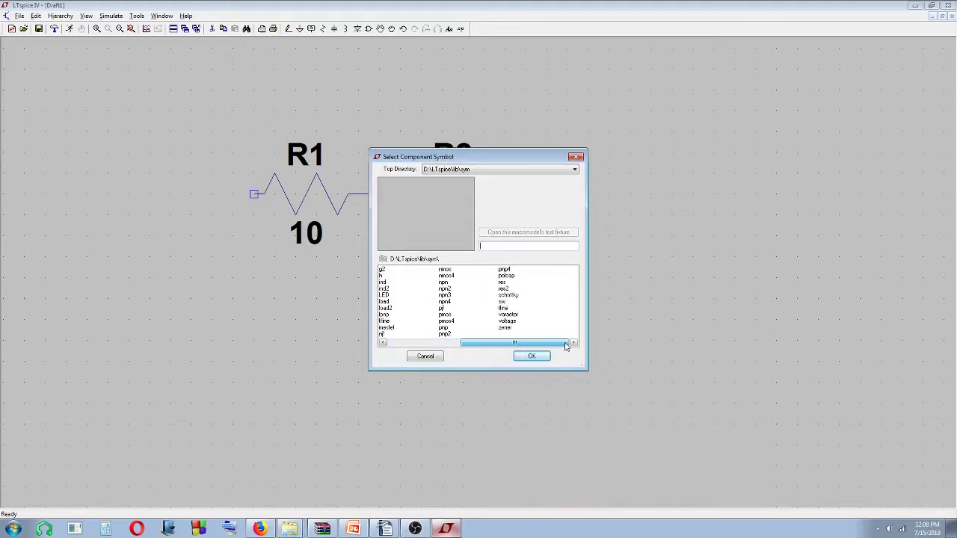
{"action": "double_click", "coordinate": [513, 322]}
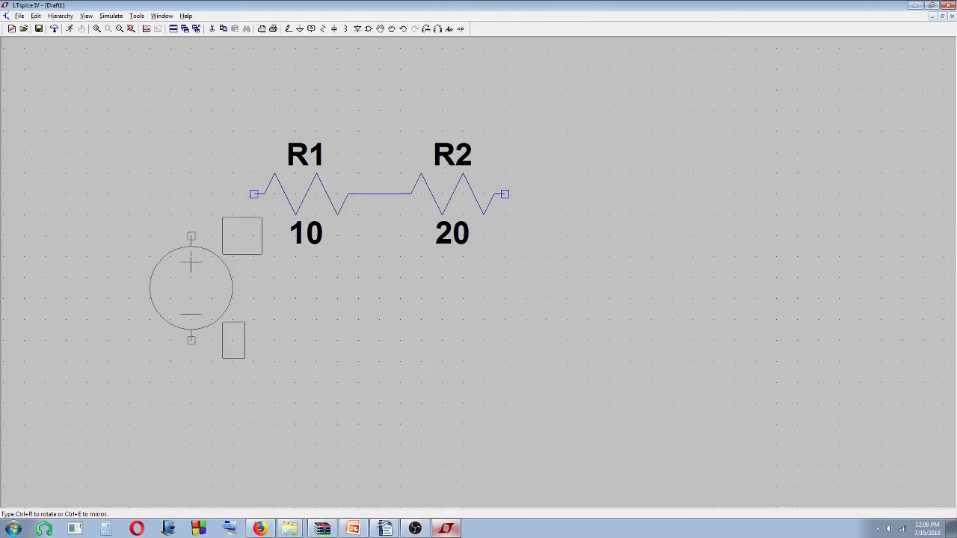
{"action": "left_click", "coordinate": [191, 287]}
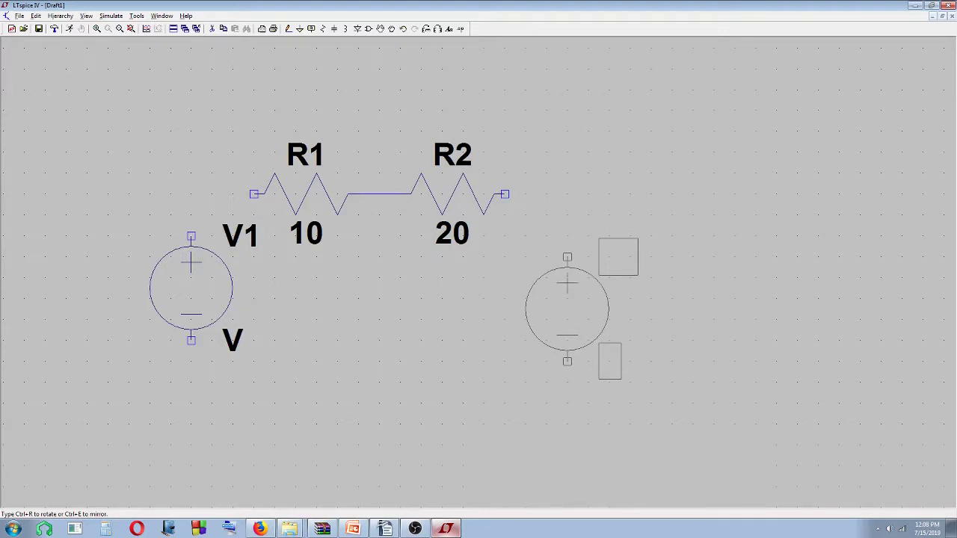
{"action": "left_click", "coordinate": [567, 288]}
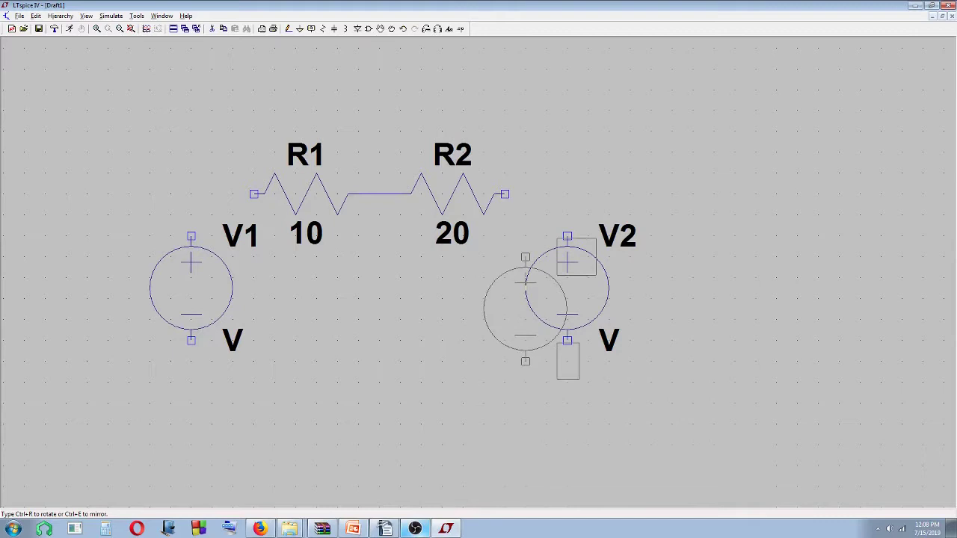
{"action": "right_click", "coordinate": [514, 306]}
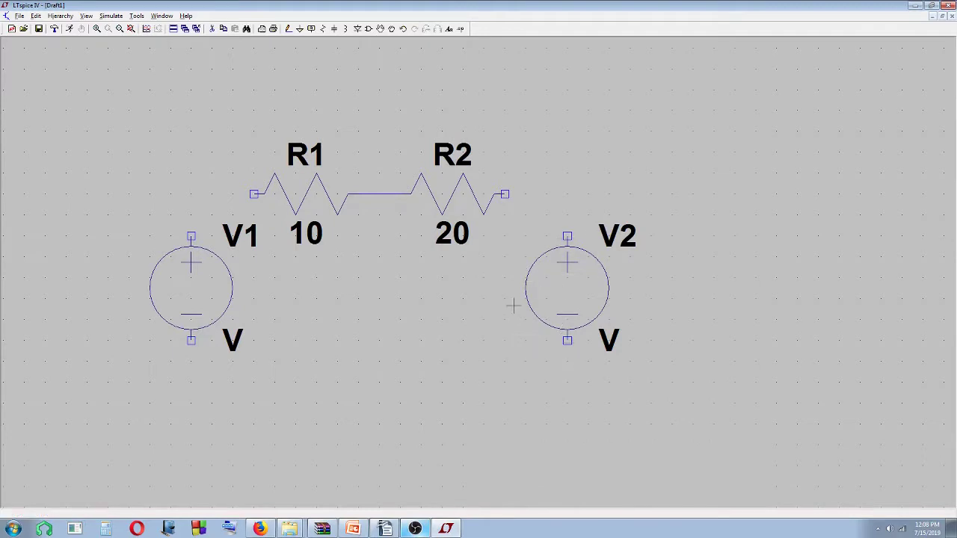
{"action": "left_click", "coordinate": [393, 531]}
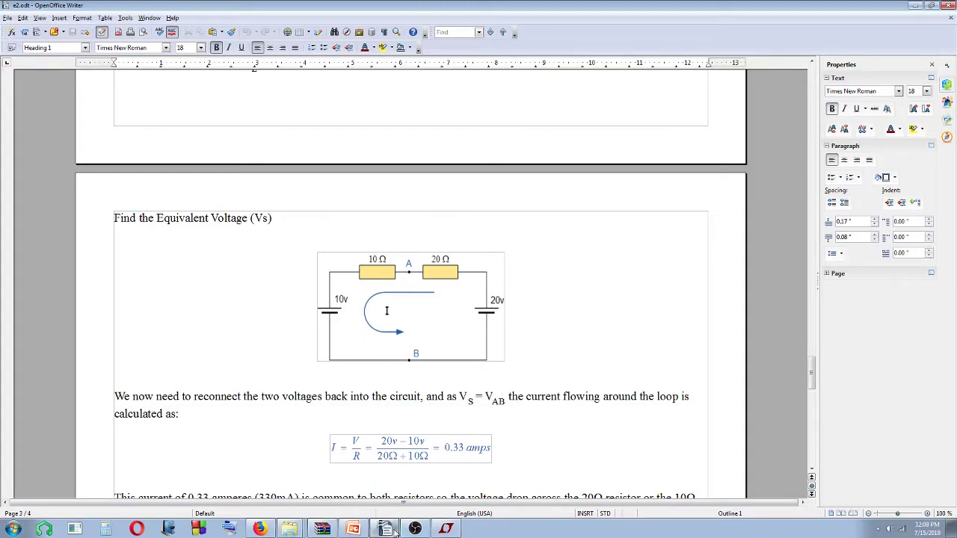
{"action": "left_click", "coordinate": [446, 530]}
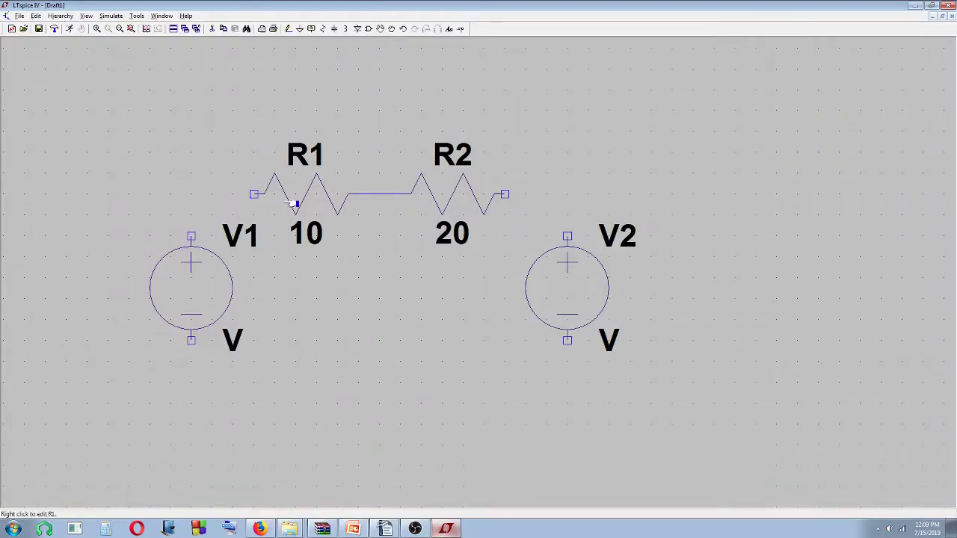
Wire V1's top terminal to R1's left end.
{"action": "left_click", "coordinate": [289, 28]}
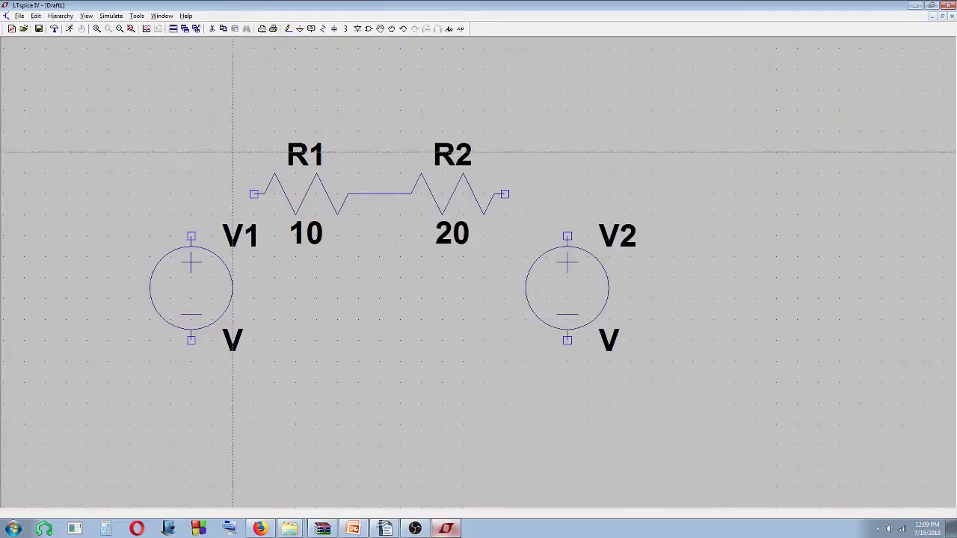
{"action": "left_click", "coordinate": [190, 237]}
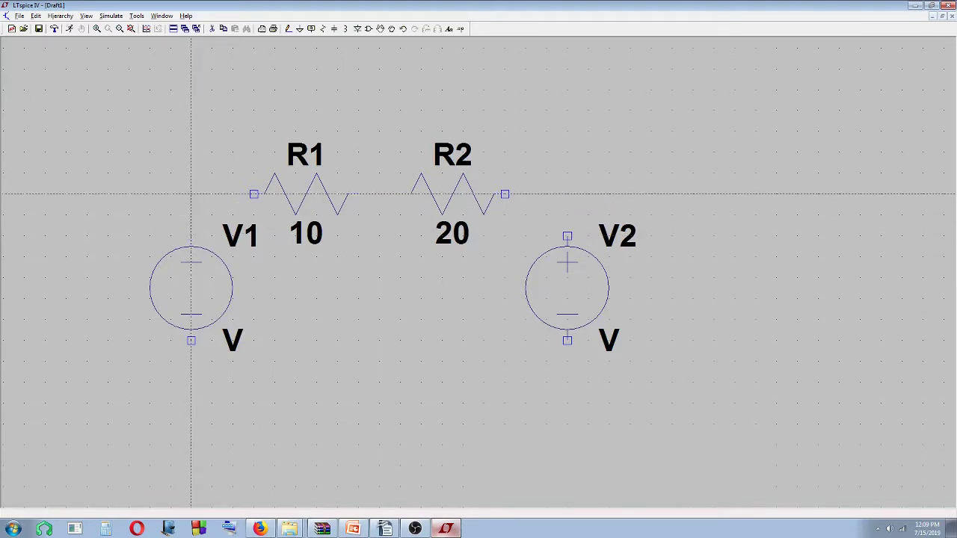
{"action": "left_click", "coordinate": [254, 195]}
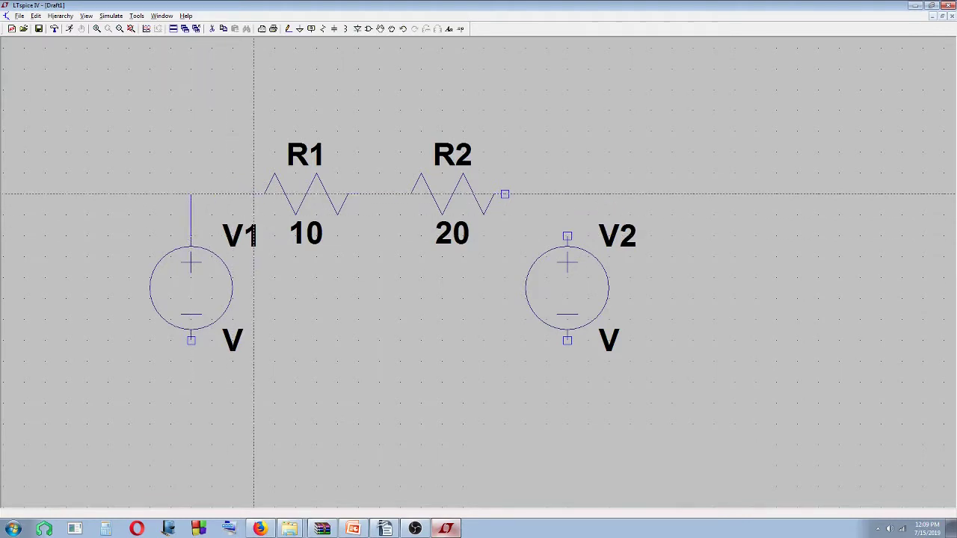
{"action": "left_click", "coordinate": [347, 194]}
{"action": "left_click", "coordinate": [411, 194]}
{"action": "key", "text": "Escape"}
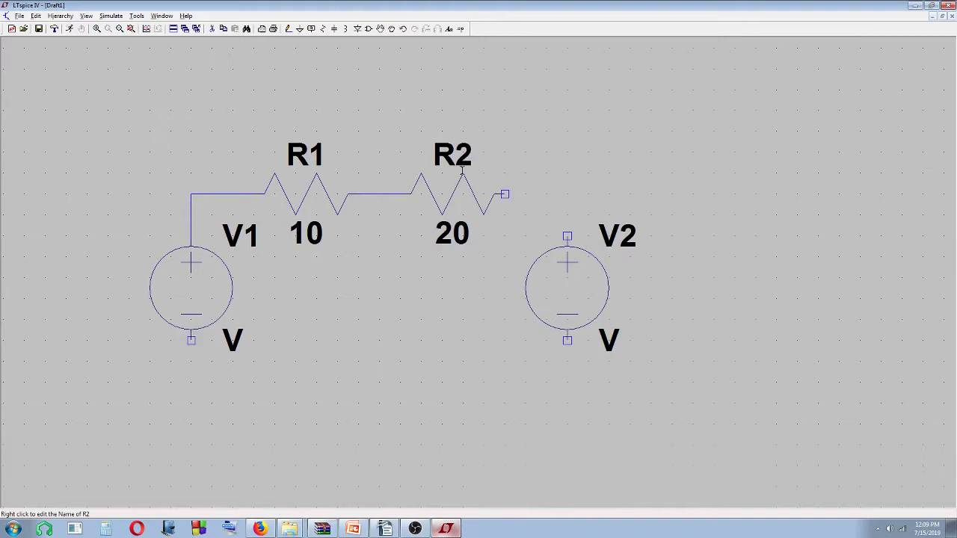
Wire R2's right end to V2's top terminal.
{"action": "left_click", "coordinate": [288, 29]}
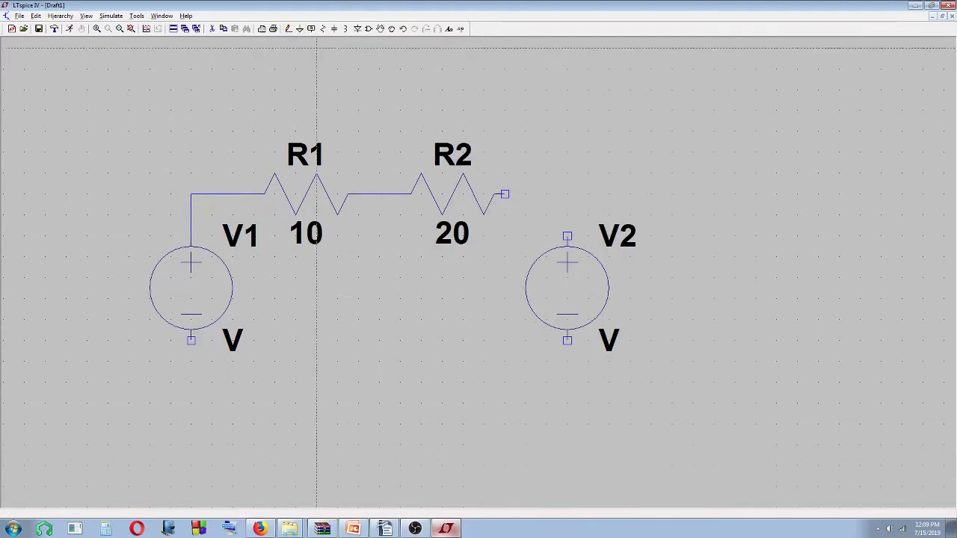
{"action": "left_click", "coordinate": [505, 194]}
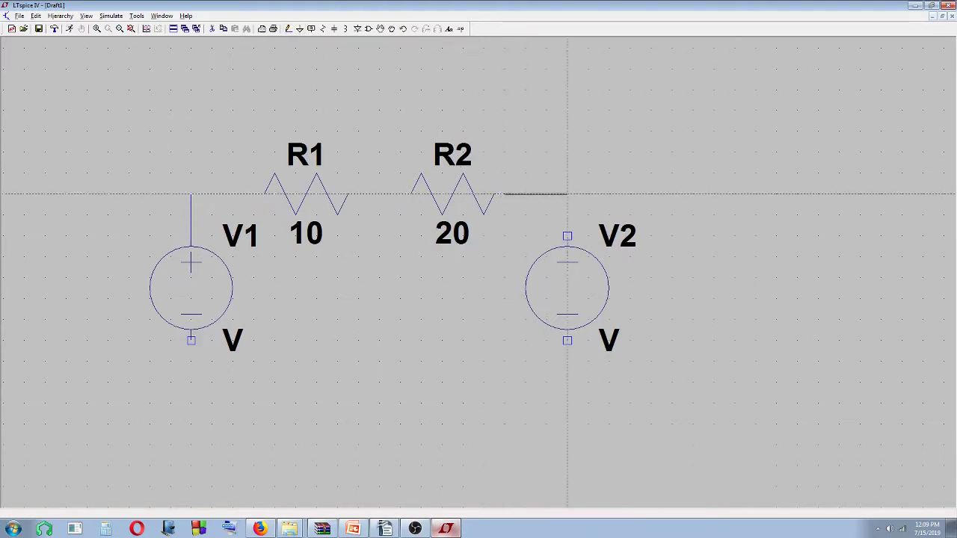
{"action": "left_click", "coordinate": [568, 236]}
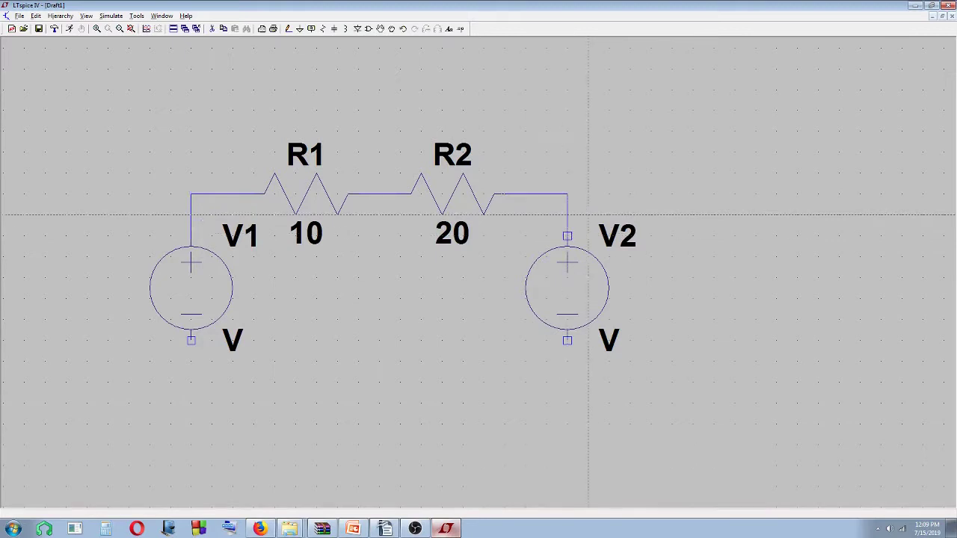
{"action": "key", "text": "Escape"}
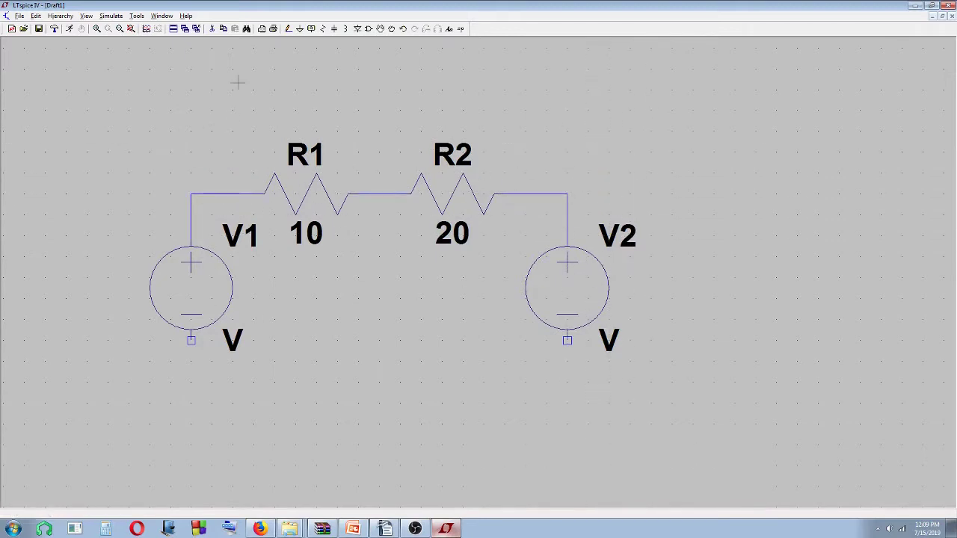
{"action": "left_click", "coordinate": [386, 528]}
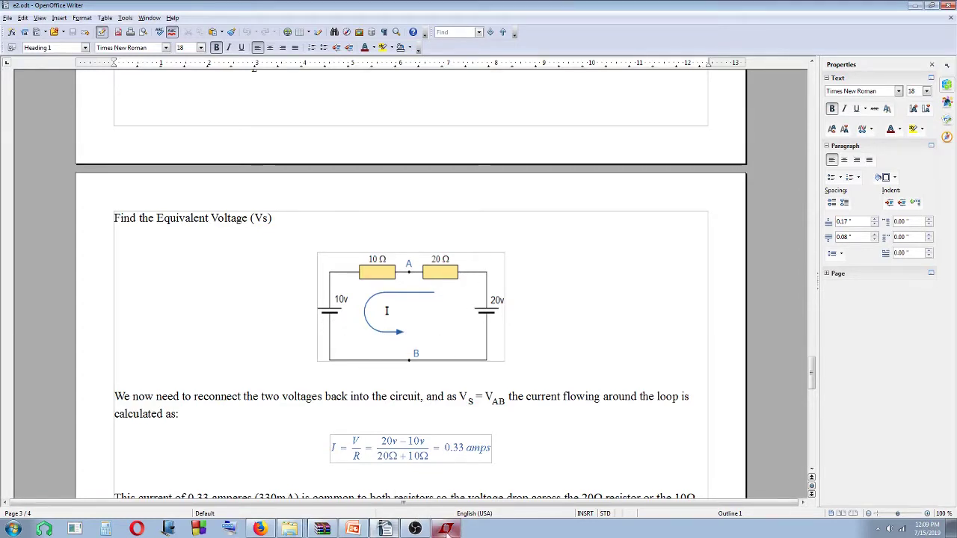
{"action": "left_click", "coordinate": [446, 529]}
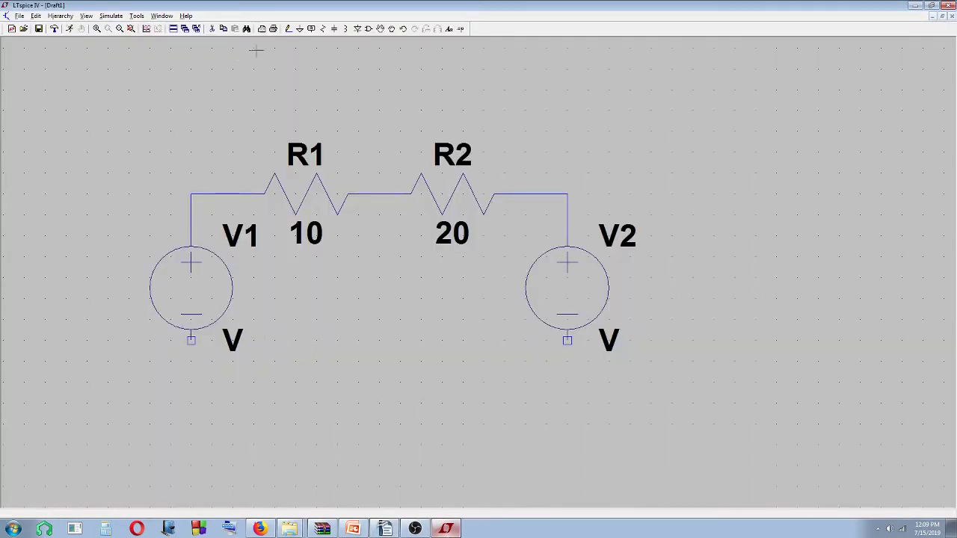
Run a wire down from V1's bottom terminal, across, and up to V2's bottom terminal.
{"action": "left_click", "coordinate": [288, 28]}
{"action": "left_click", "coordinate": [191, 342]}
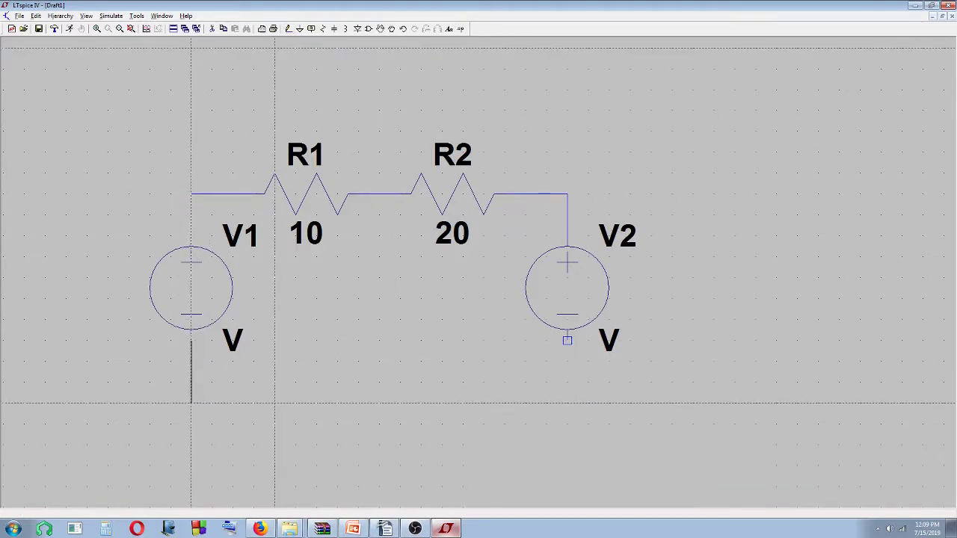
{"action": "right_click", "coordinate": [190, 404]}
{"action": "left_click", "coordinate": [191, 404]}
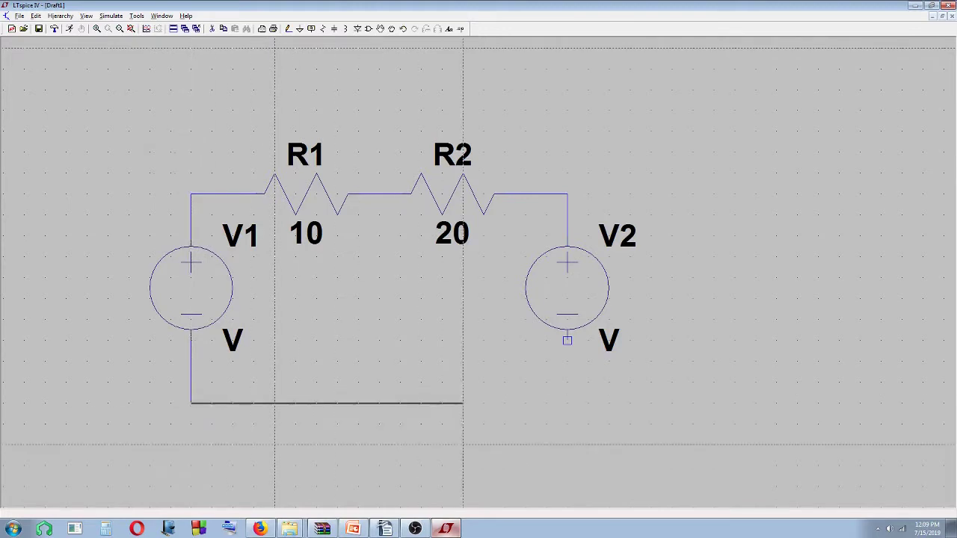
{"action": "right_click", "coordinate": [568, 404]}
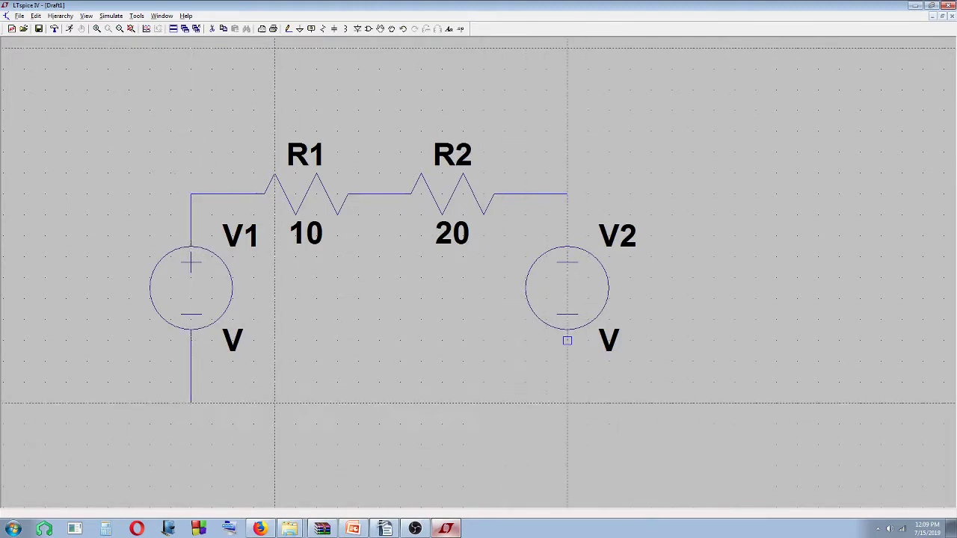
{"action": "left_click", "coordinate": [567, 341]}
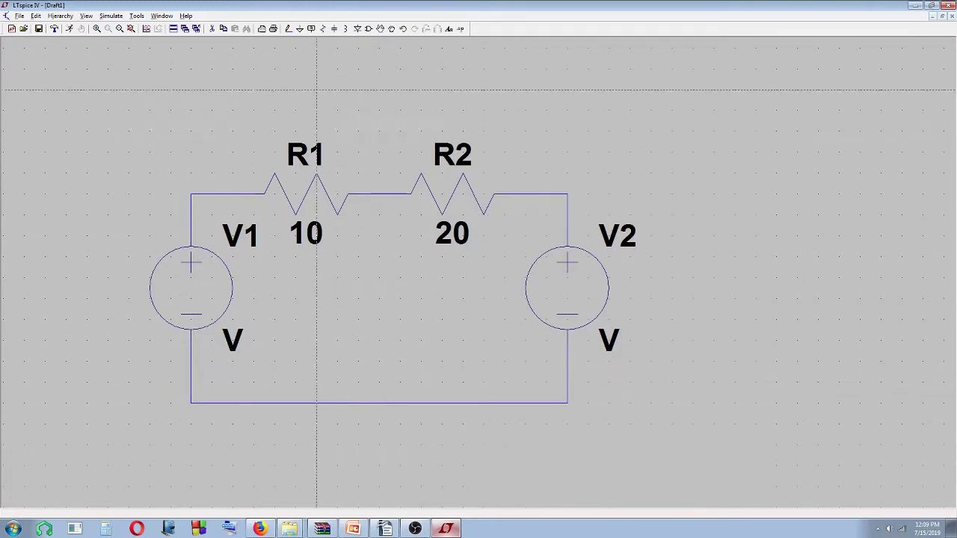
Place a ground symbol below the middle of the circuit.
{"action": "left_click", "coordinate": [300, 28]}
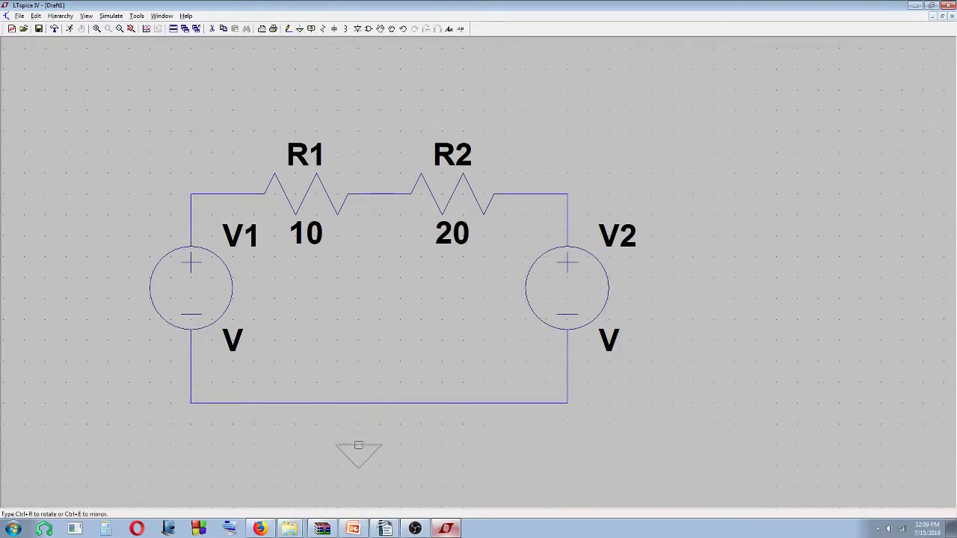
{"action": "left_click", "coordinate": [358, 446]}
{"action": "key", "text": "Escape"}
Wire the ground symbol up to the bottom wire, creating a junction.
{"action": "left_click", "coordinate": [288, 29]}
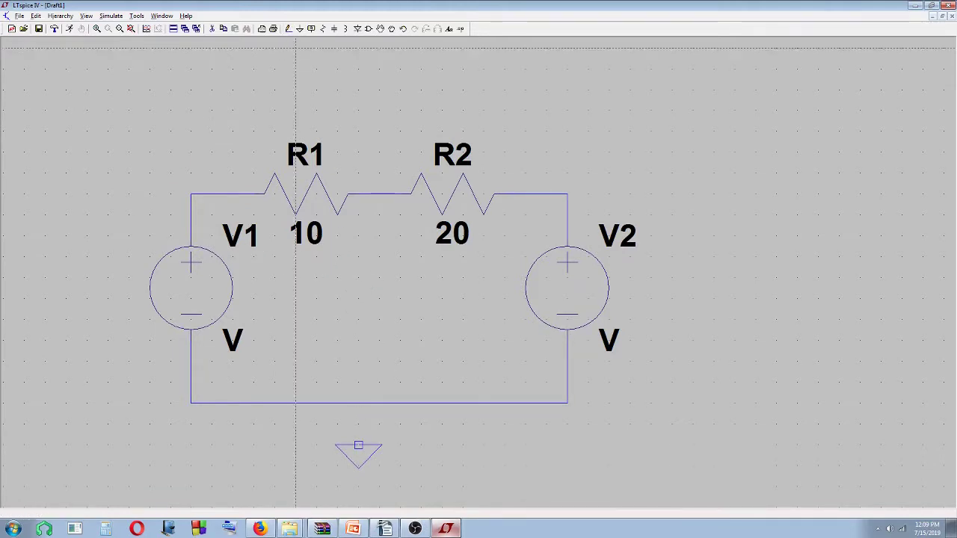
{"action": "left_click", "coordinate": [191, 404]}
{"action": "left_click", "coordinate": [568, 404]}
{"action": "left_click", "coordinate": [358, 447]}
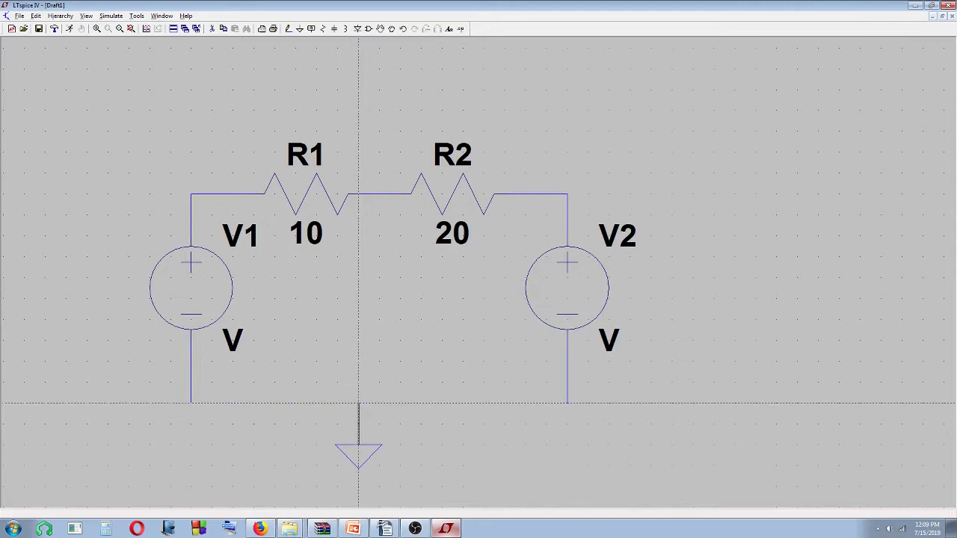
{"action": "left_click", "coordinate": [359, 404]}
{"action": "key", "text": "Escape"}
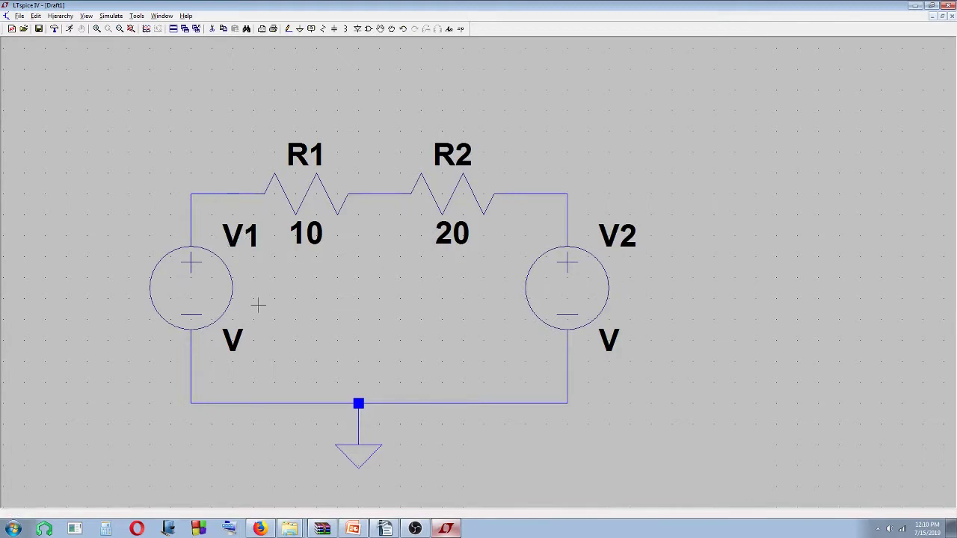
Set the DC voltage of source V1 to 10 V and source V2 to 20 V.
{"action": "right_click", "coordinate": [196, 284]}
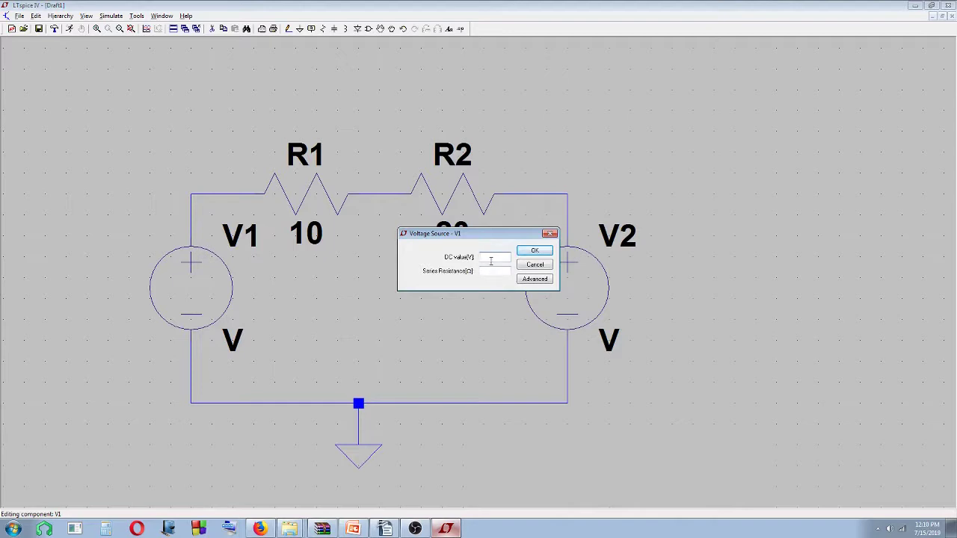
{"action": "left_click", "coordinate": [387, 528]}
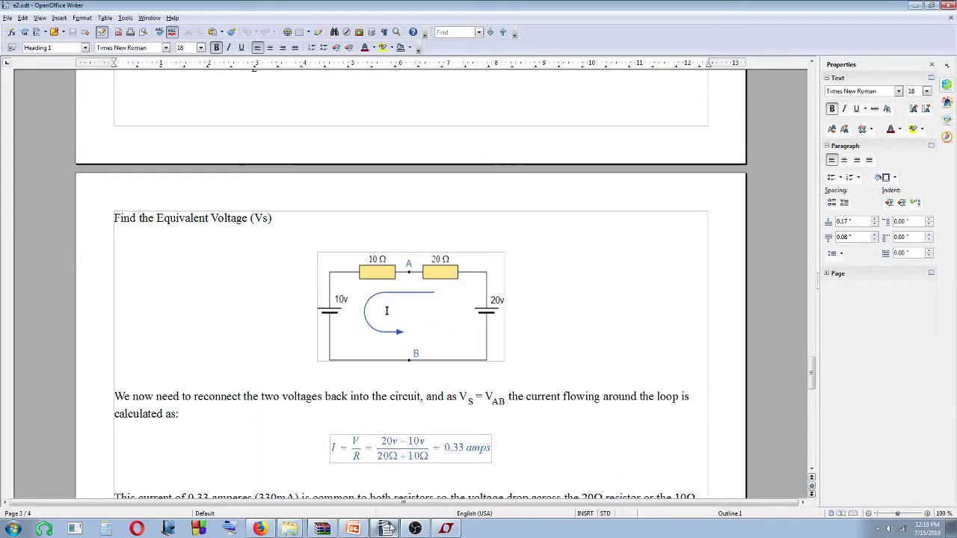
{"action": "key", "text": "alt+Tab"}
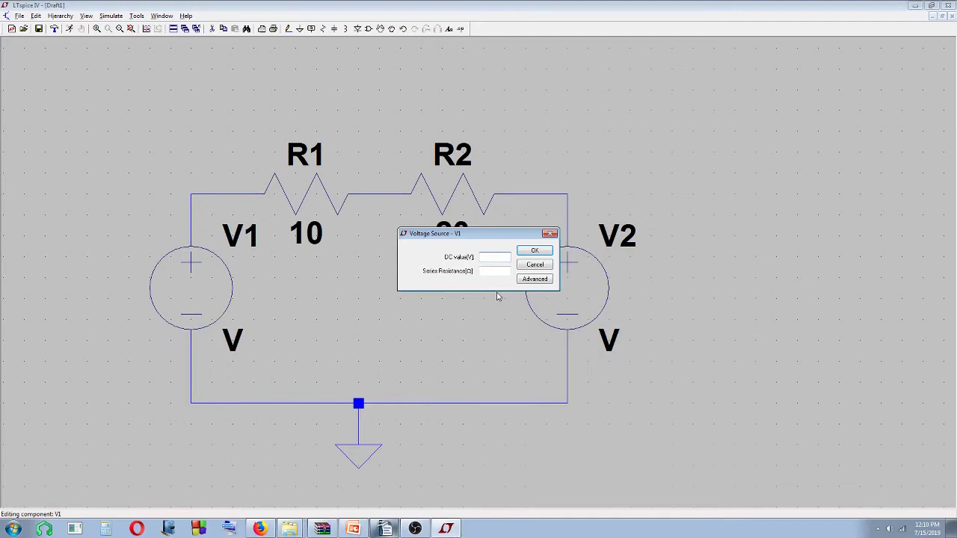
{"action": "left_click", "coordinate": [535, 252]}
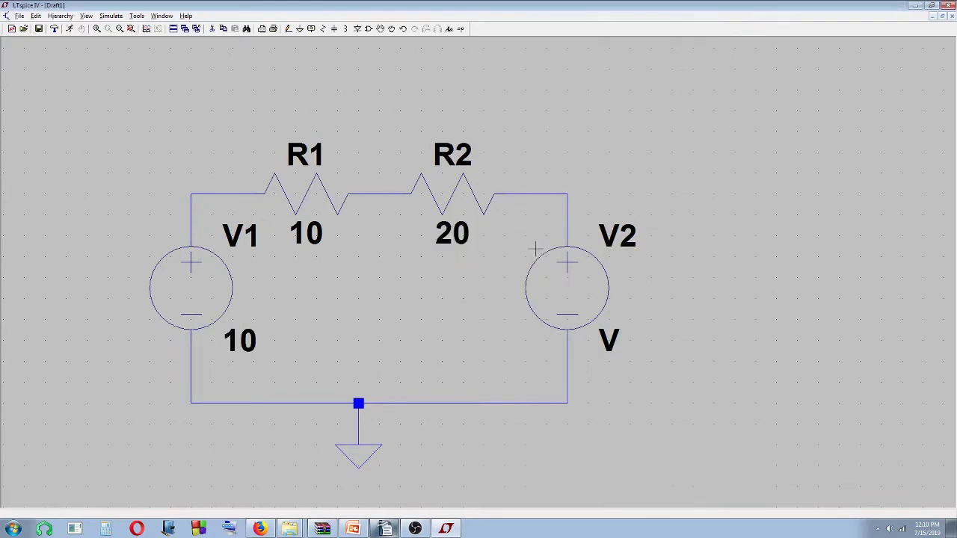
{"action": "right_click", "coordinate": [580, 298]}
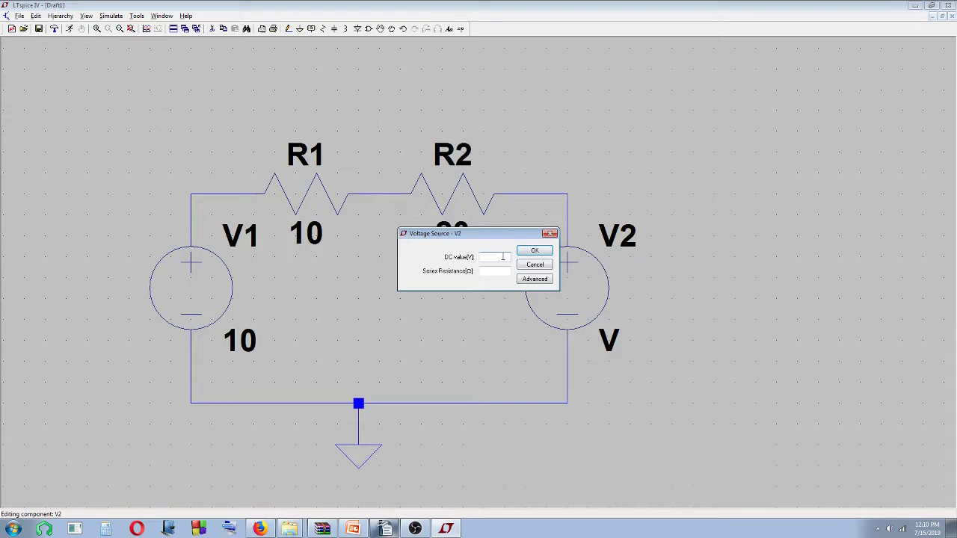
{"action": "left_click", "coordinate": [546, 255]}
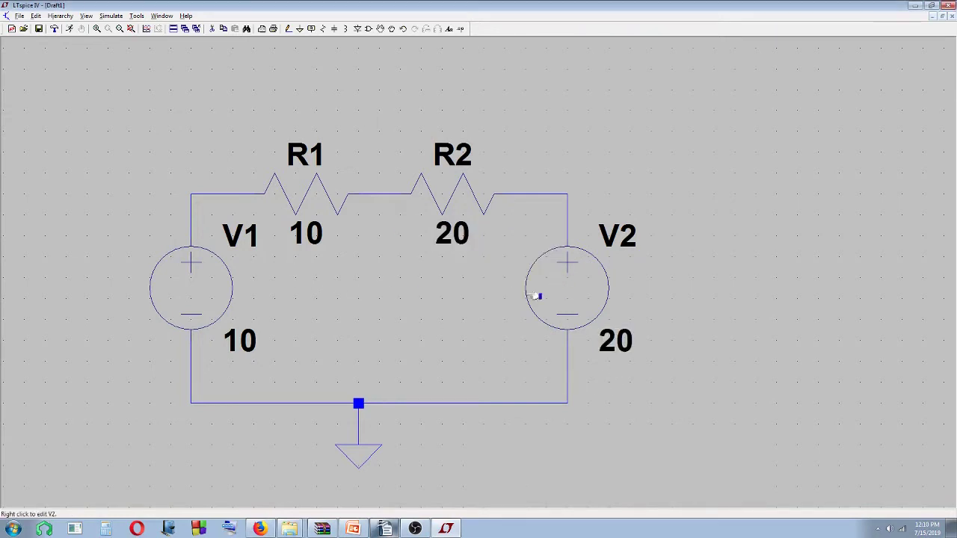